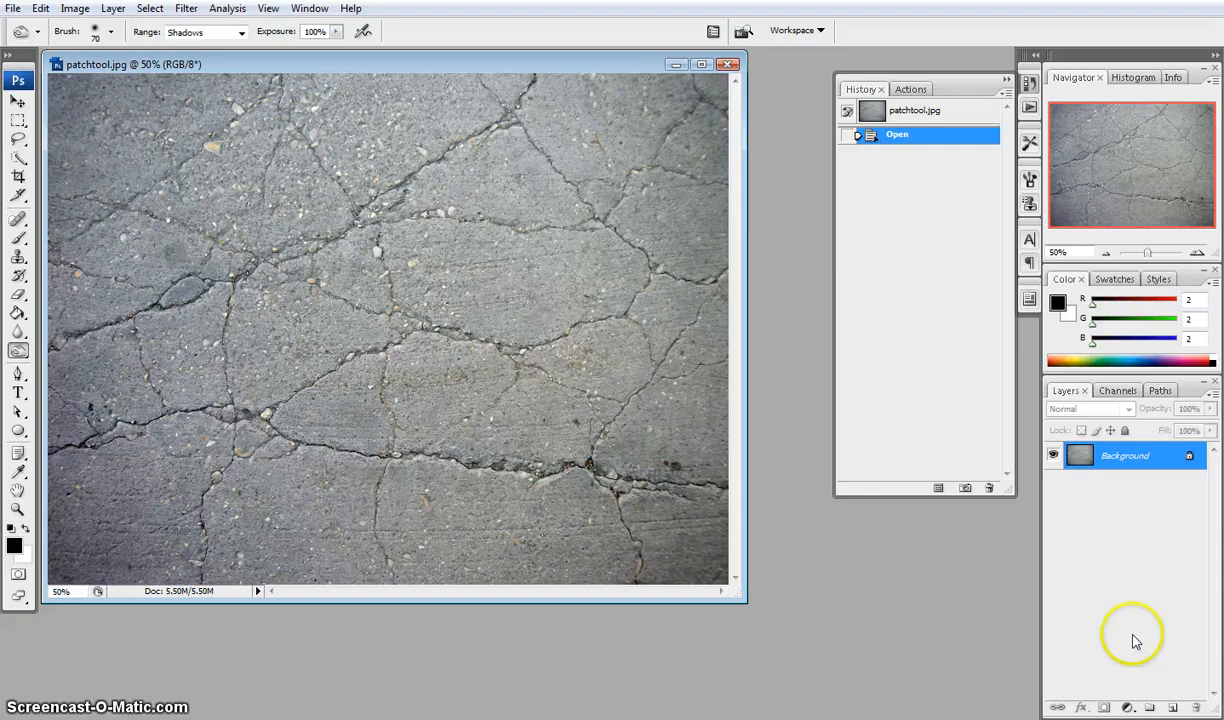
Duplicate the background layer to work on a copy
key("ctrl+j")
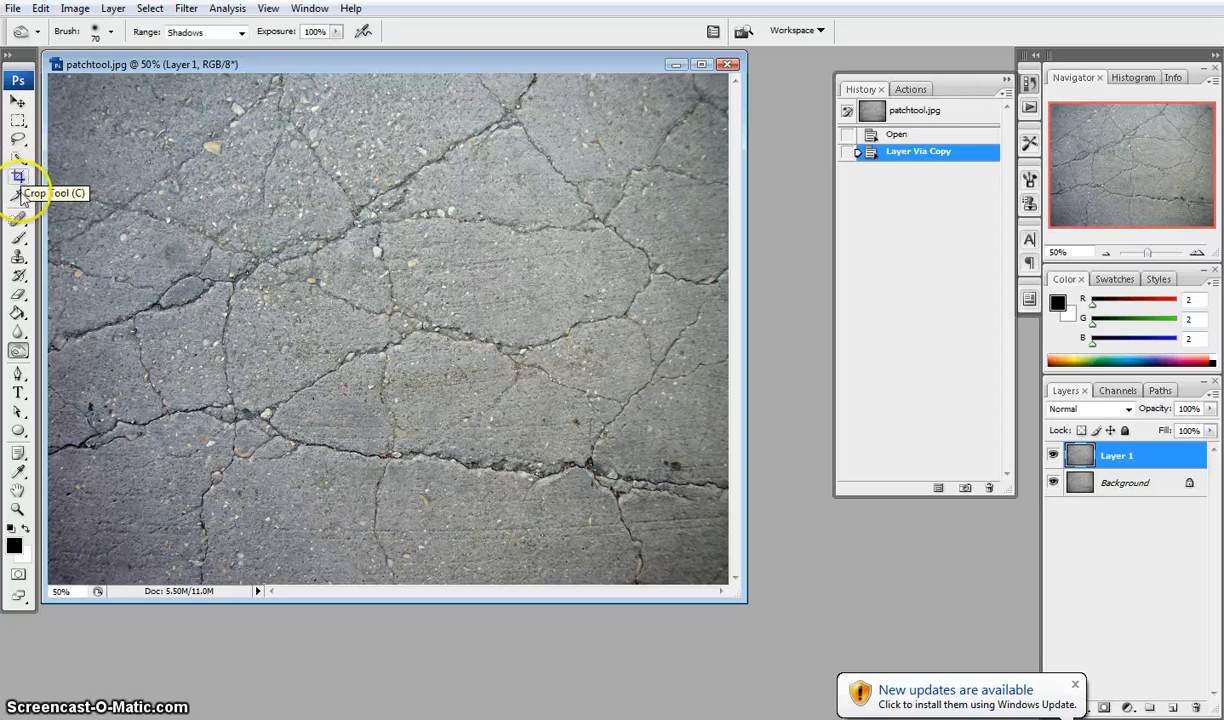
Use the Clone Stamp to sample clean concrete and paint over the crack on the left side of the image
left_click(19, 256)
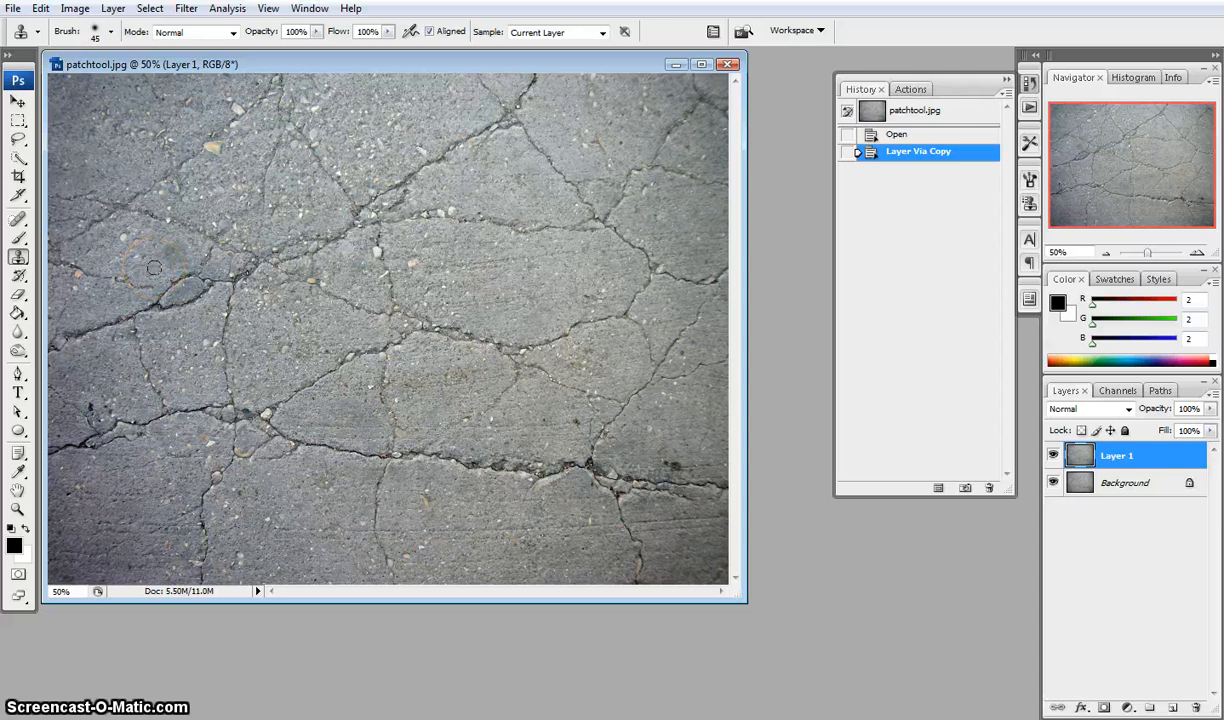
left_click(145, 266, "alt")
left_click(165, 289)
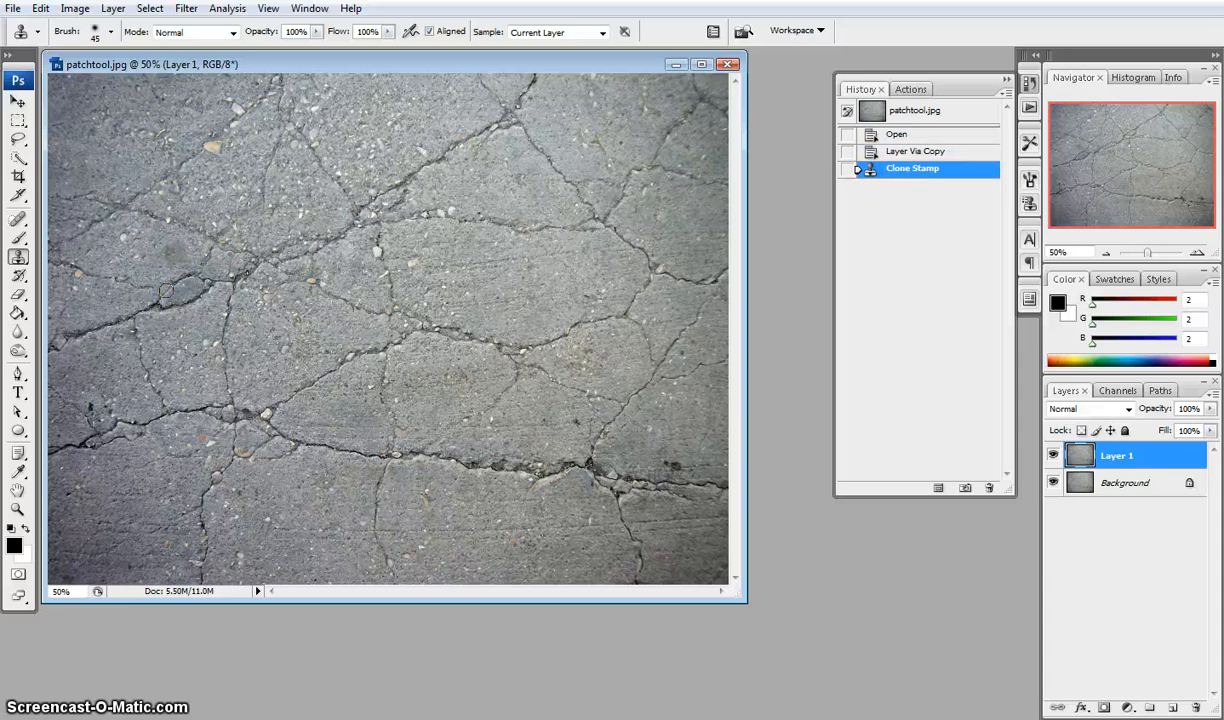
left_click(170, 288)
left_click(176, 285)
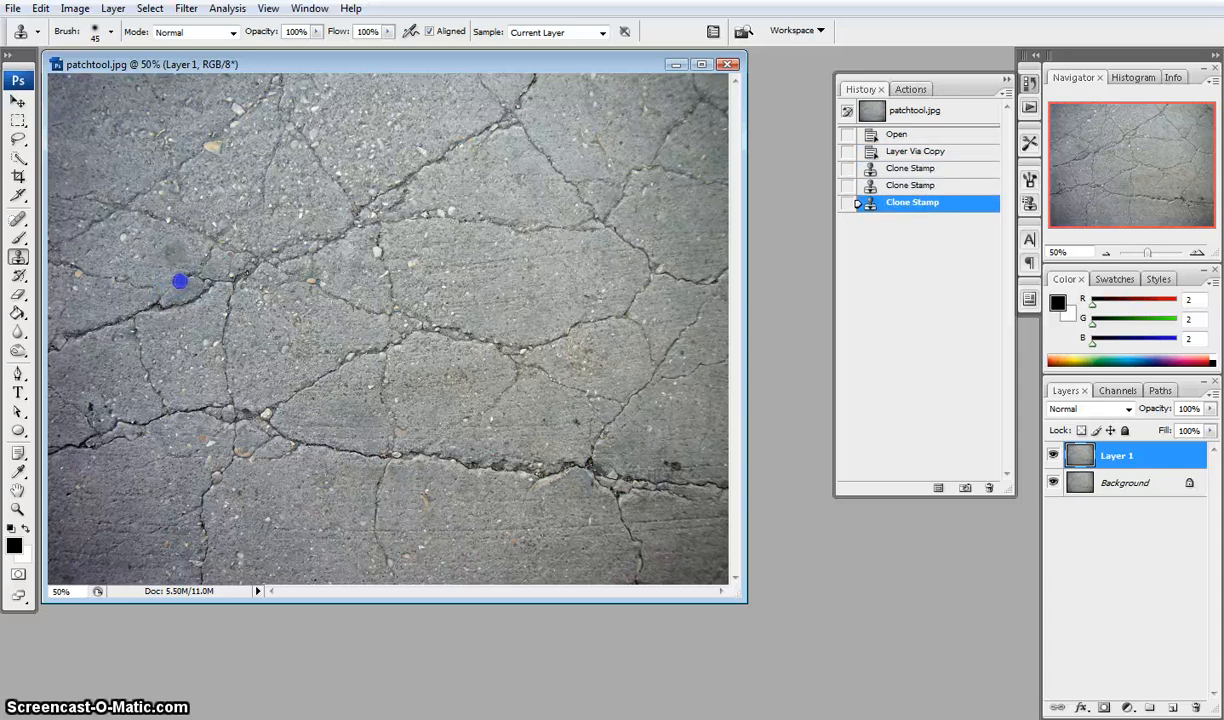
left_click(180, 282)
left_click(187, 280)
left_click(189, 278)
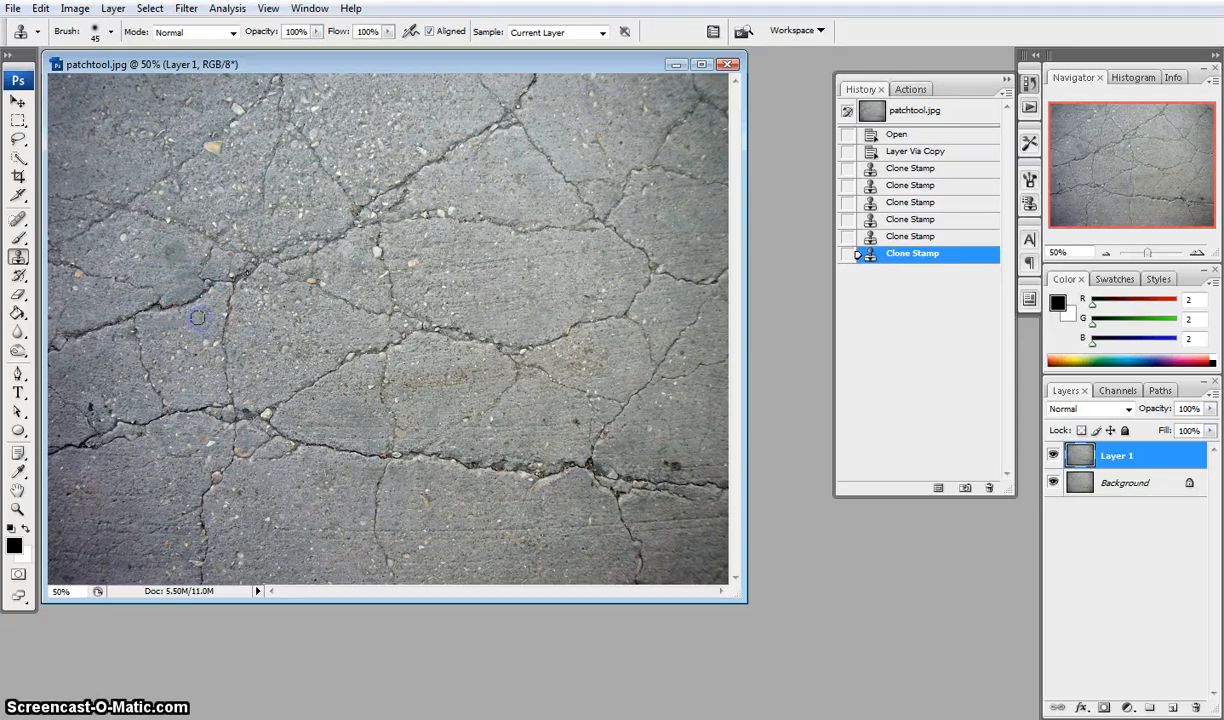
Keep clone-stamping clean concrete over the crack segments around the same junction
left_click(169, 306)
left_click(166, 309)
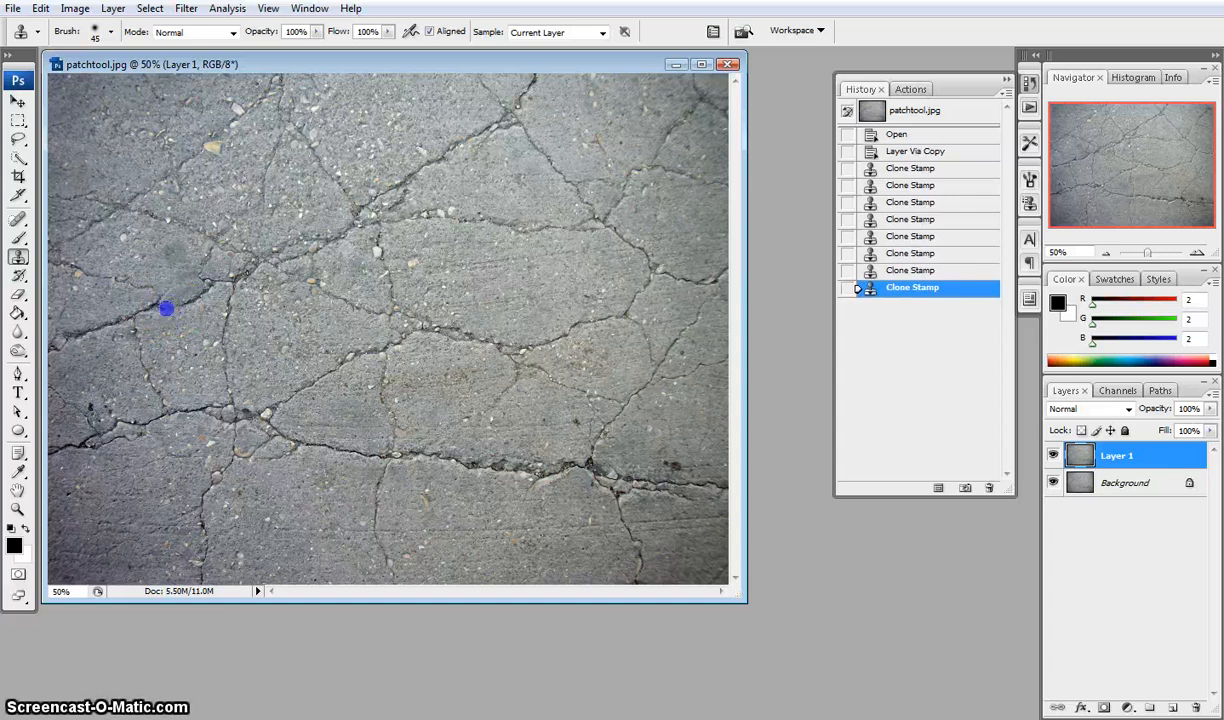
left_click(181, 302)
left_click(195, 298)
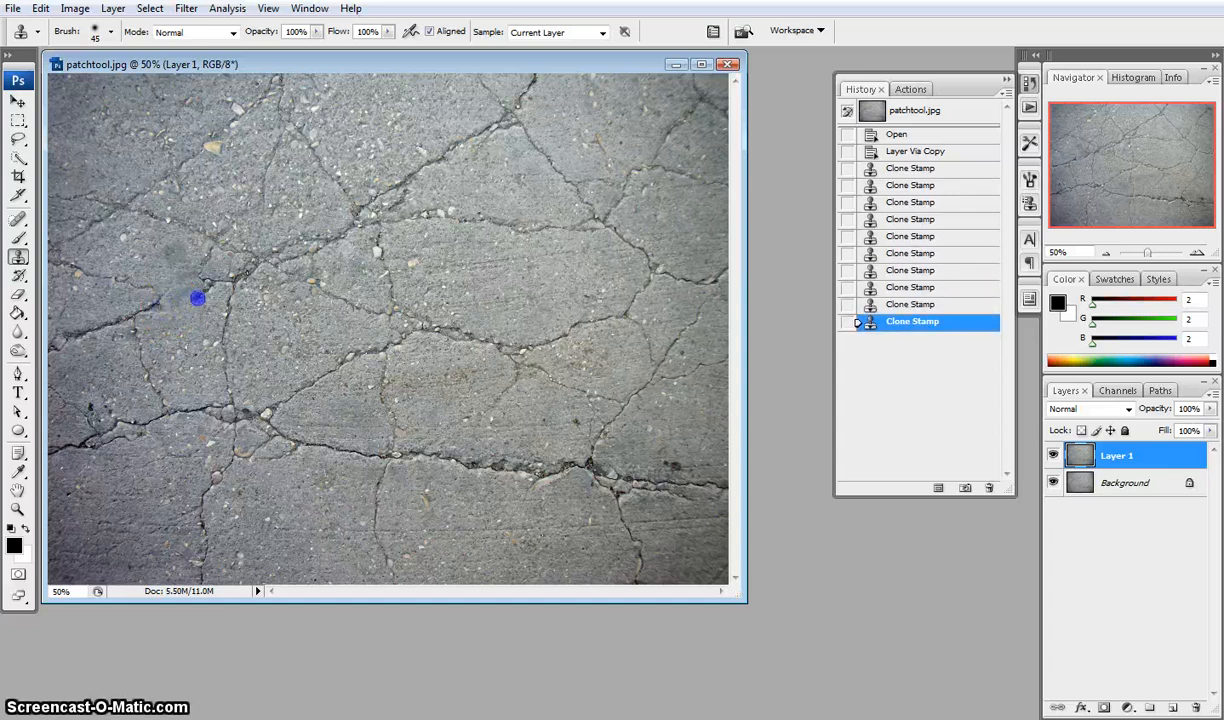
left_click(198, 297)
left_click(202, 290)
left_click(205, 283)
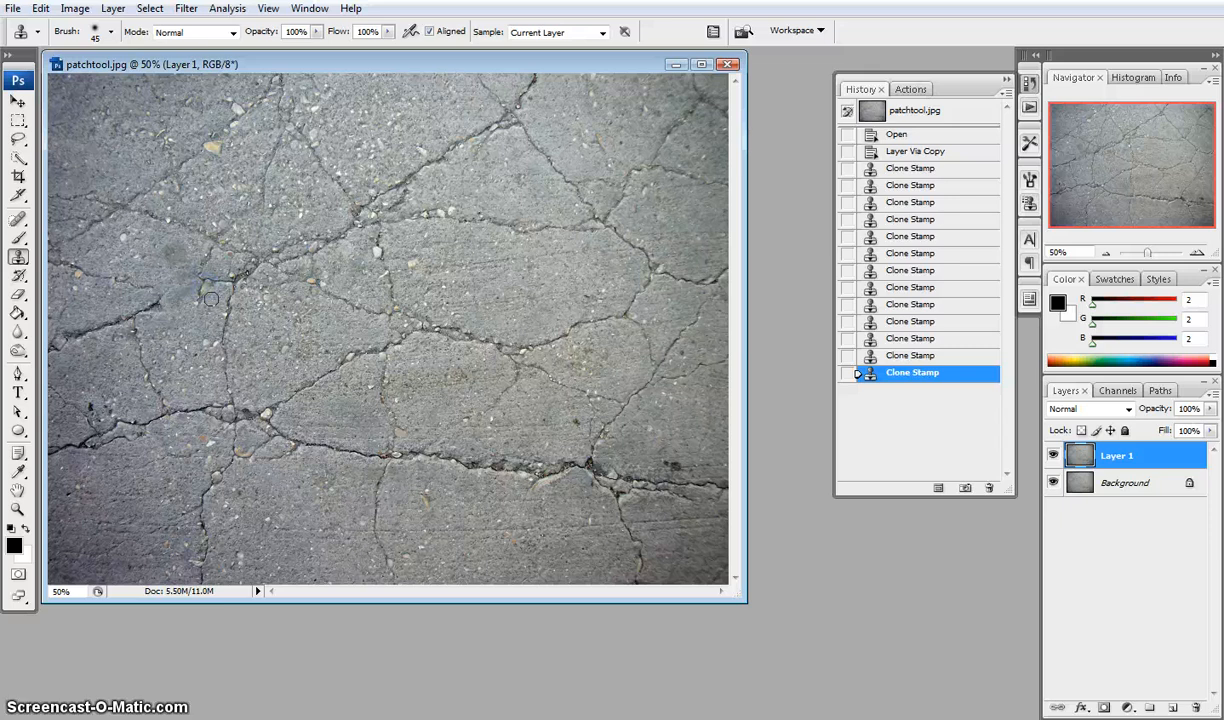
left_click(209, 307)
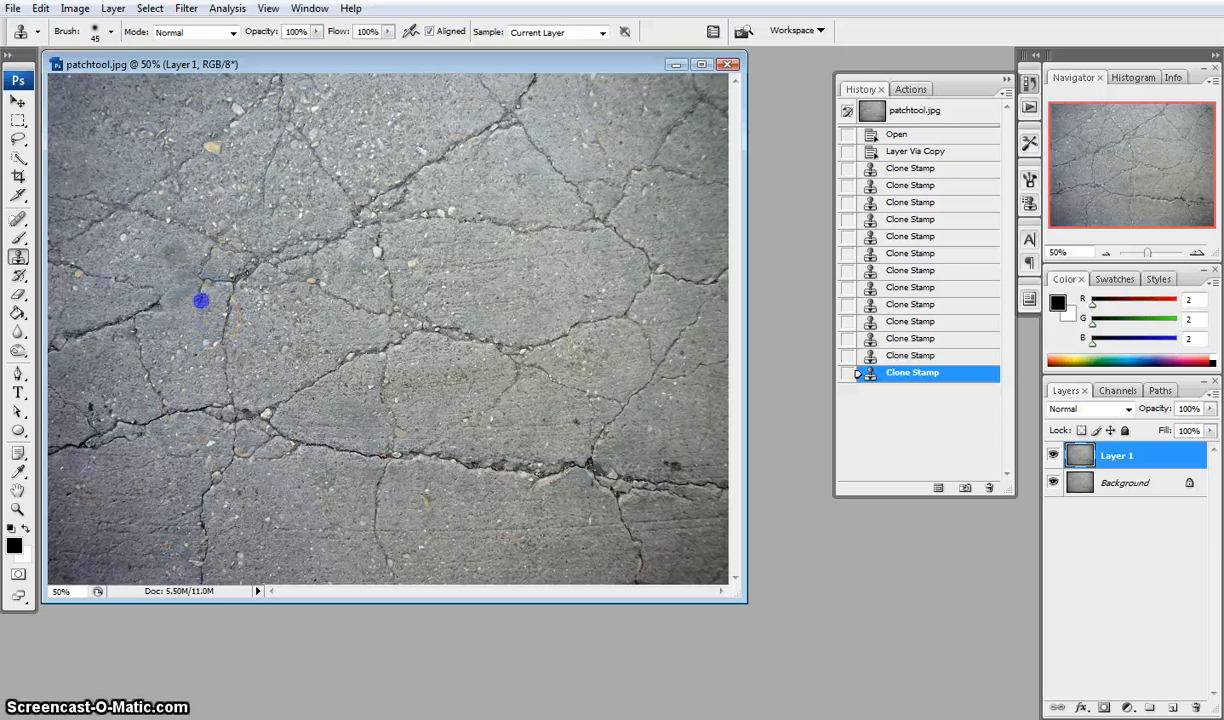
left_click(201, 300)
left_click(192, 280)
left_click(193, 273)
left_click(198, 303)
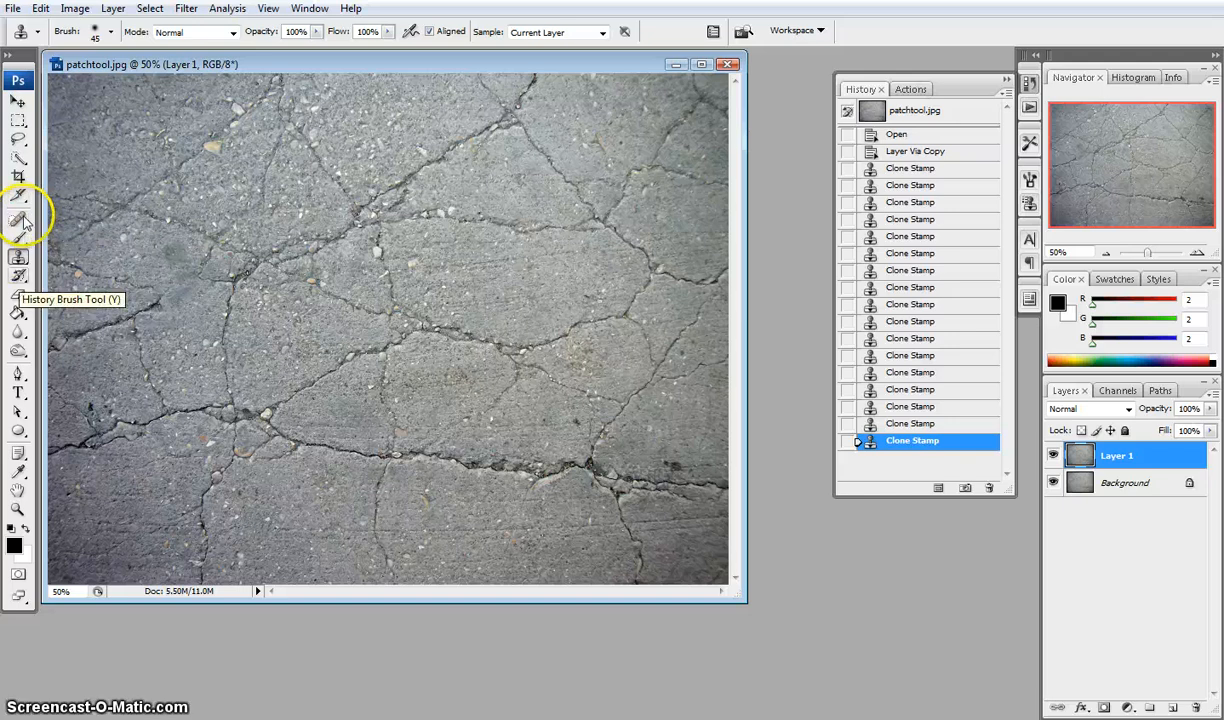
Switch to the Spot Healing Brush with Proximity Match and paint over the crack on the left
left_click(19, 294)
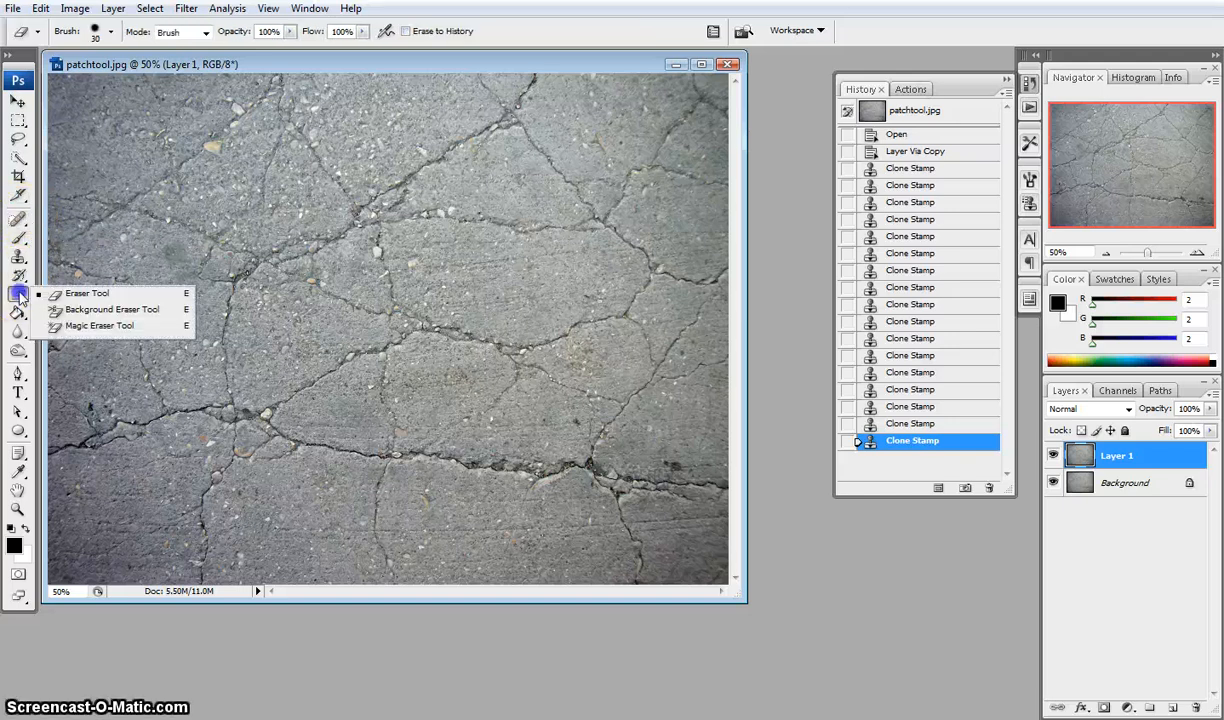
left_click(21, 224)
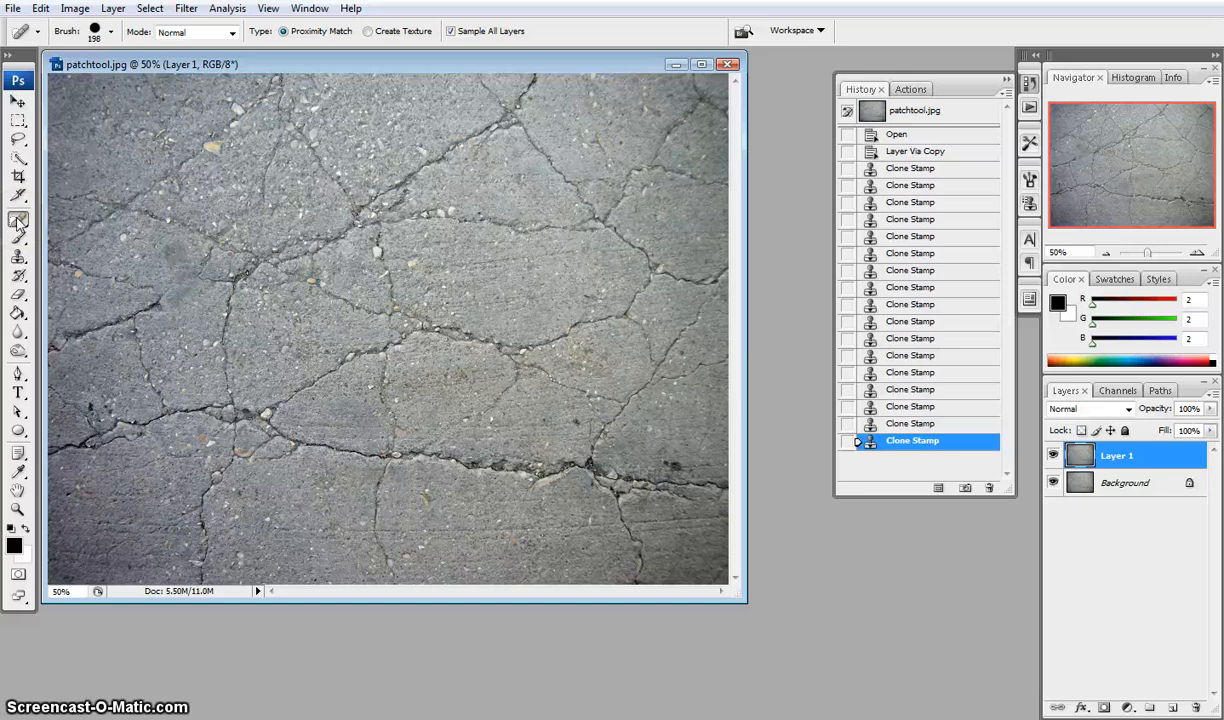
left_click(19, 223)
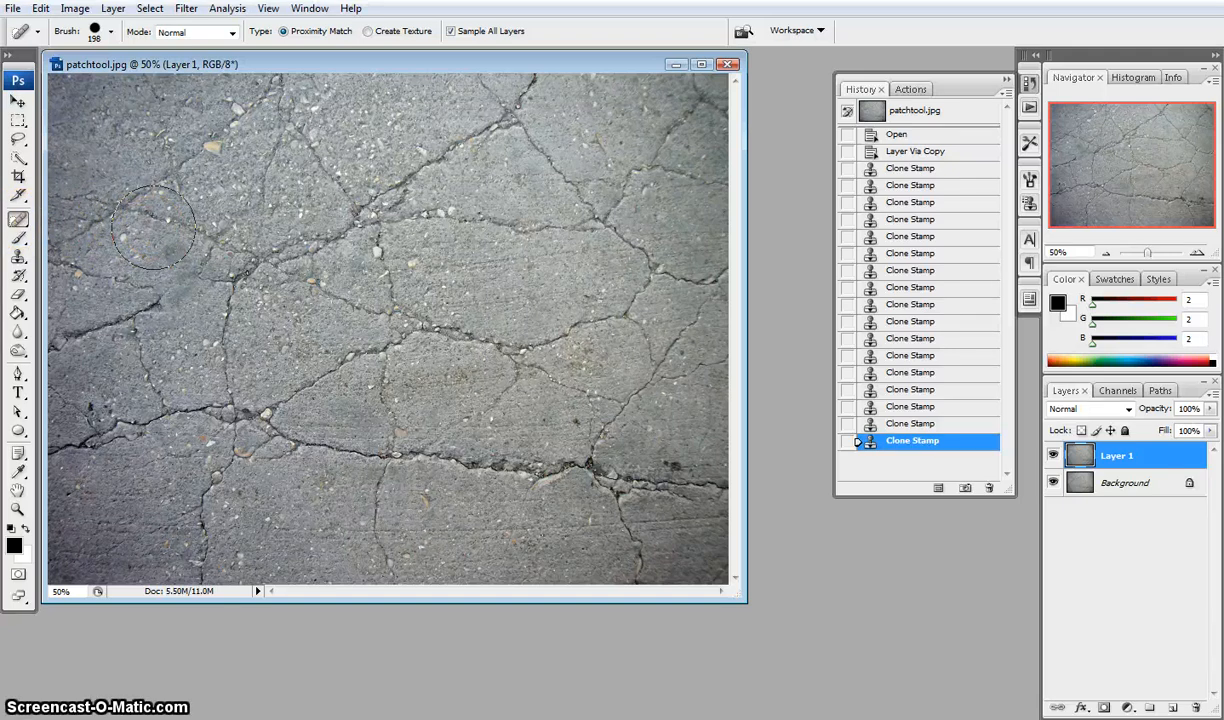
mouse_move(150, 228)
left_mouse_down()
mouse_move(183, 279)
mouse_move(235, 314)
mouse_move(234, 291)
left_mouse_up()
left_click_drag(234, 293, 237, 296)
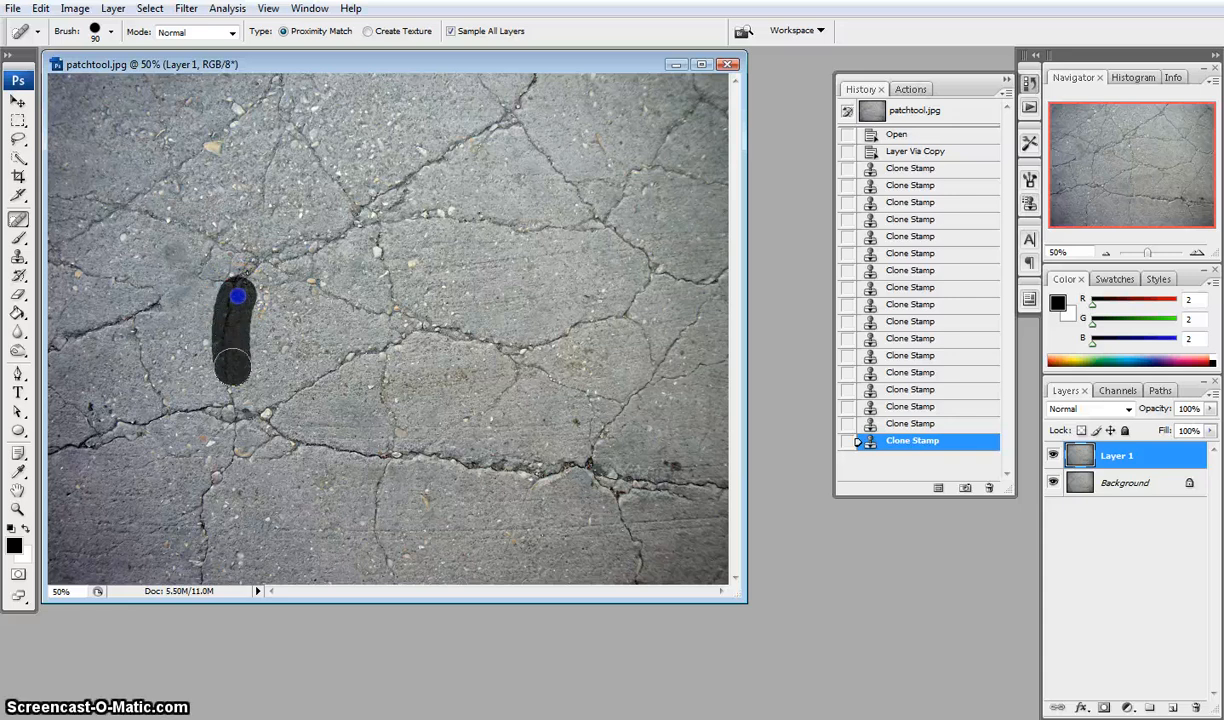
Paint with the Spot Healing Brush at 90 px over the cracks across the centre of the image
mouse_move(236, 393)
left_mouse_down()
mouse_move(240, 350)
mouse_move(219, 328)
mouse_move(240, 355)
mouse_move(228, 361)
mouse_move(232, 309)
mouse_move(219, 350)
mouse_move(268, 401)
mouse_move(355, 355)
mouse_move(459, 351)
left_mouse_up()
mouse_move(393, 307)
left_mouse_down()
mouse_move(415, 363)
mouse_move(385, 470)
left_mouse_up()
left_click_drag(393, 306, 393, 306)
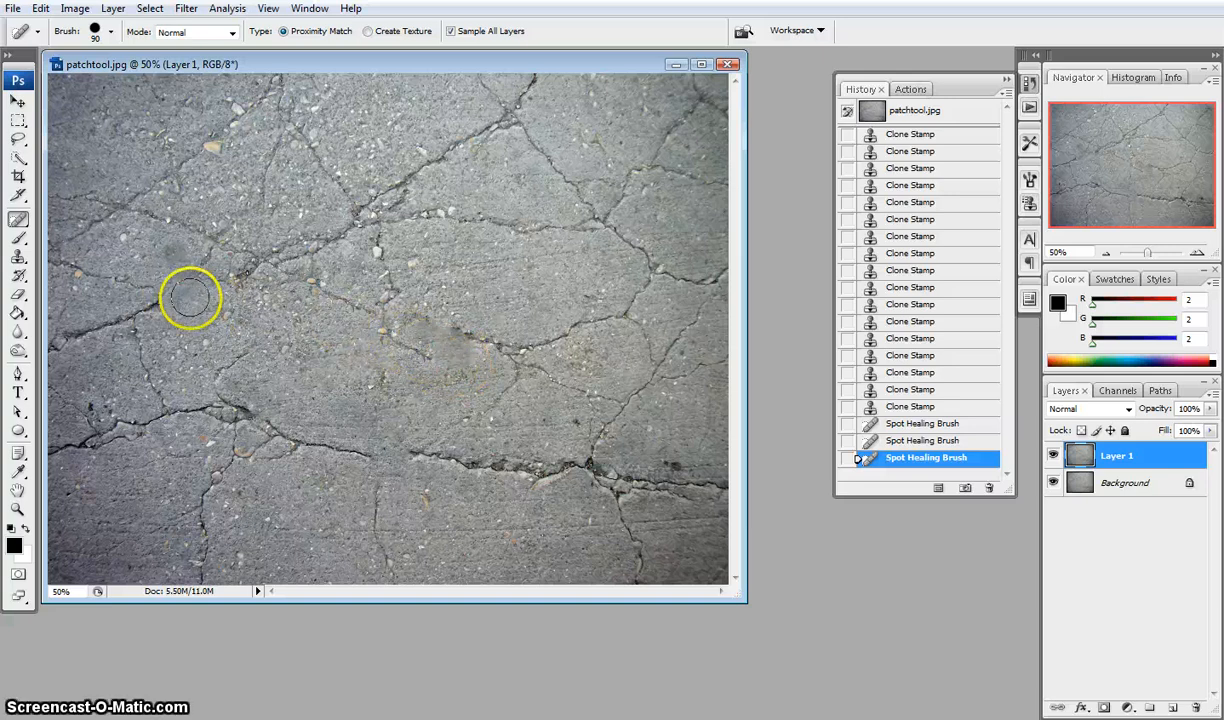
mouse_move(441, 352)
left_mouse_down()
mouse_move(517, 341)
mouse_move(463, 463)
mouse_move(574, 458)
mouse_move(540, 461)
mouse_move(608, 406)
mouse_move(599, 425)
mouse_move(539, 352)
mouse_move(631, 324)
mouse_move(636, 401)
mouse_move(639, 355)
mouse_move(612, 445)
left_mouse_up()
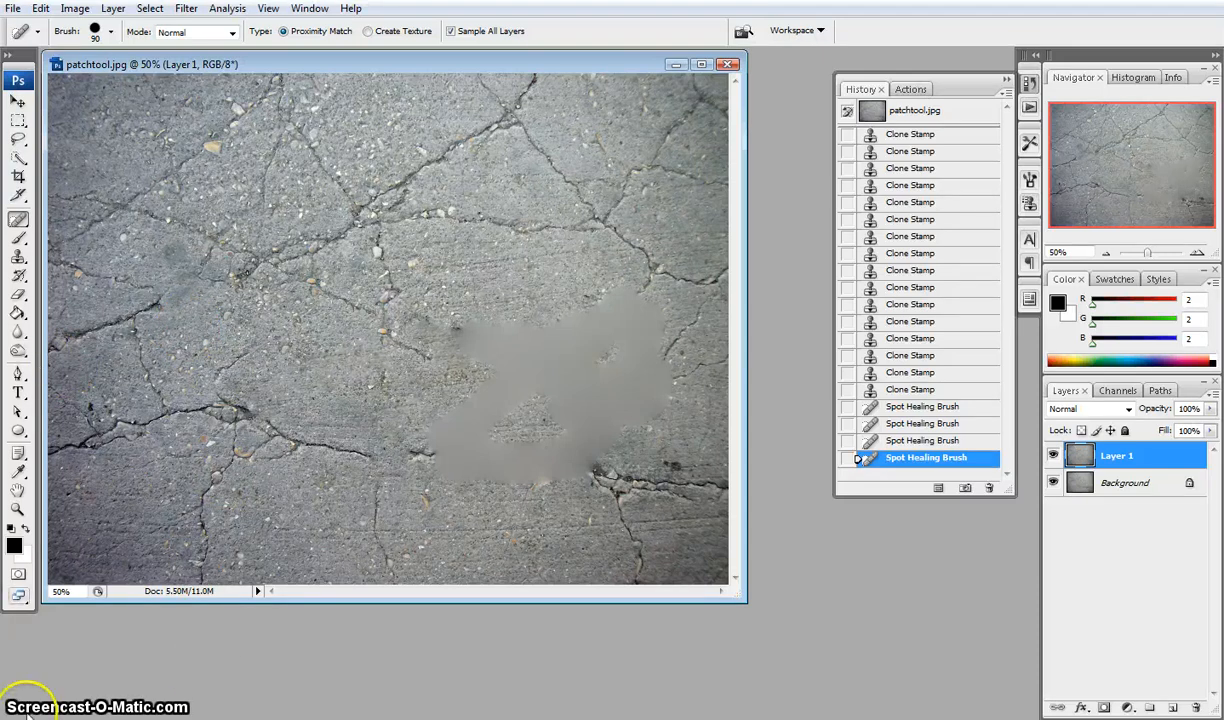
Switch to the Patch Tool, outline the crack at lower left, drag it onto clean concrete, and deselect
right_click(19, 220)
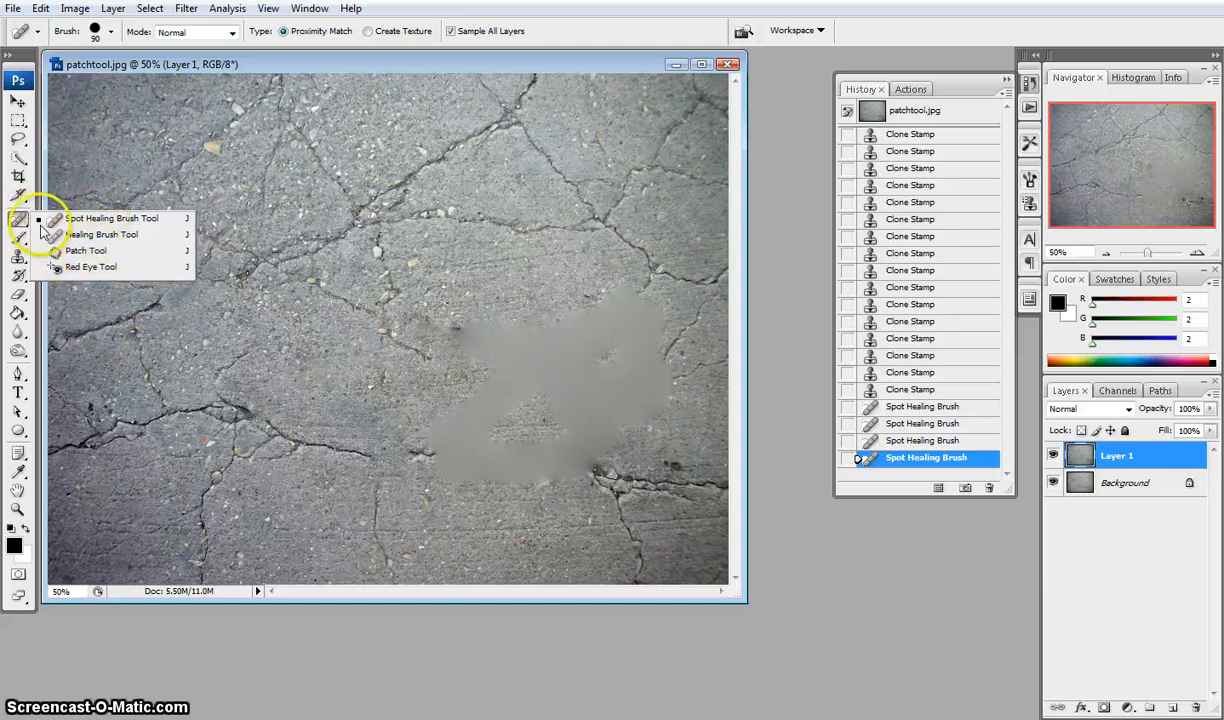
left_click(85, 251)
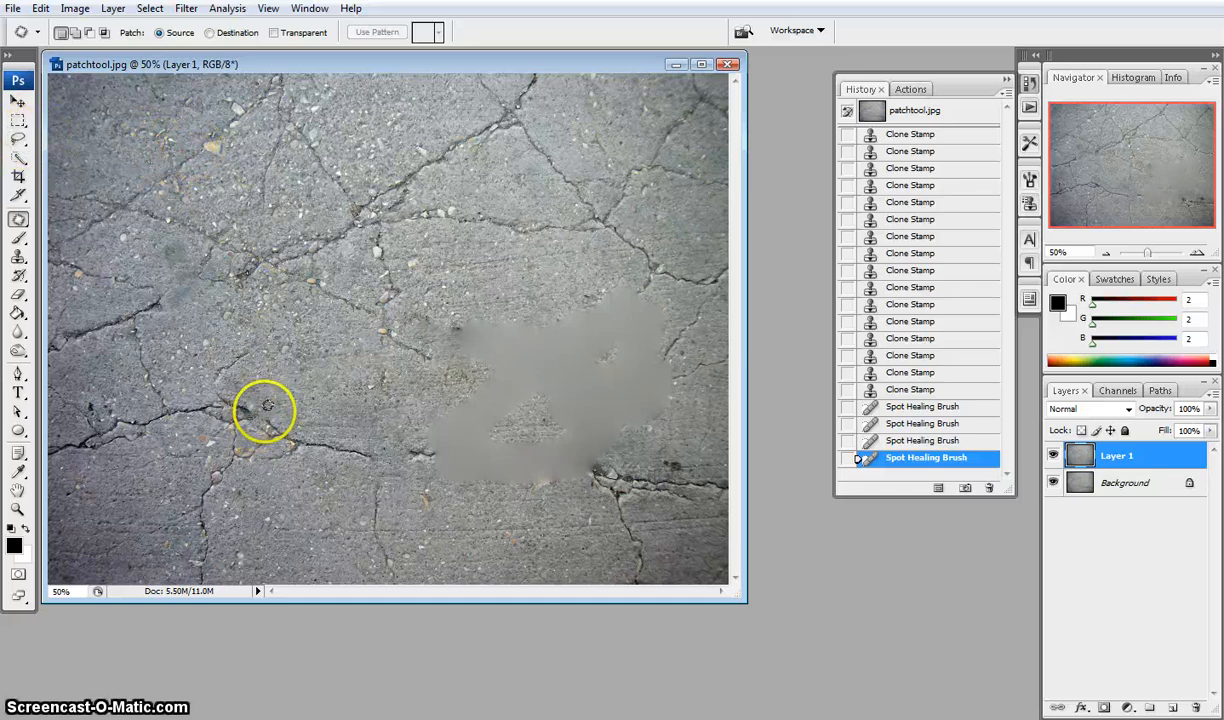
left_click(254, 401)
left_click_drag(253, 404, 232, 392)
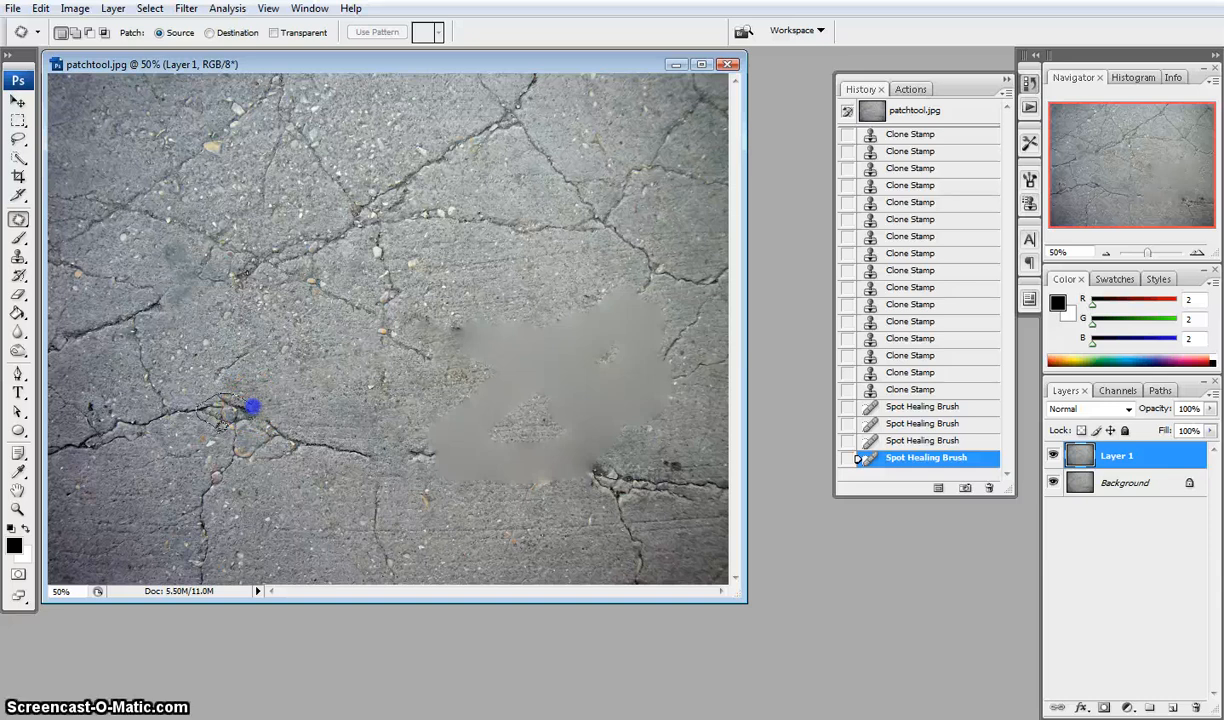
left_click_drag(248, 452, 265, 458)
left_click_drag(250, 403, 243, 412)
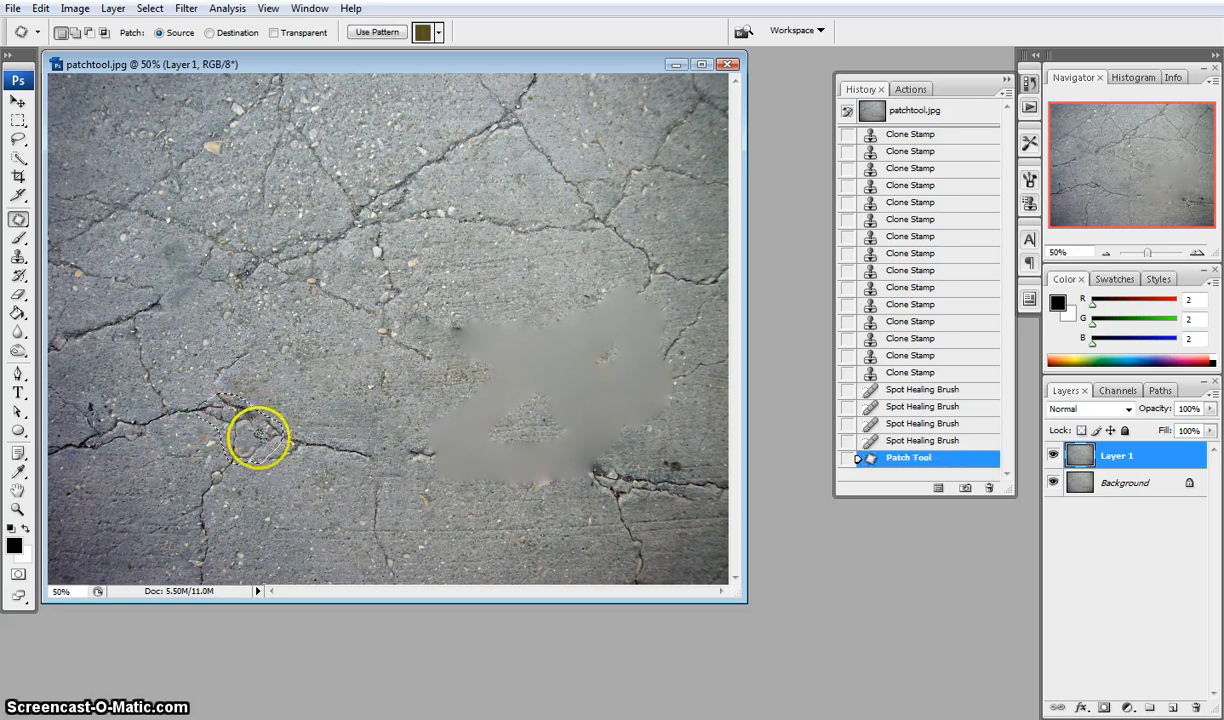
left_click_drag(246, 429, 153, 484)
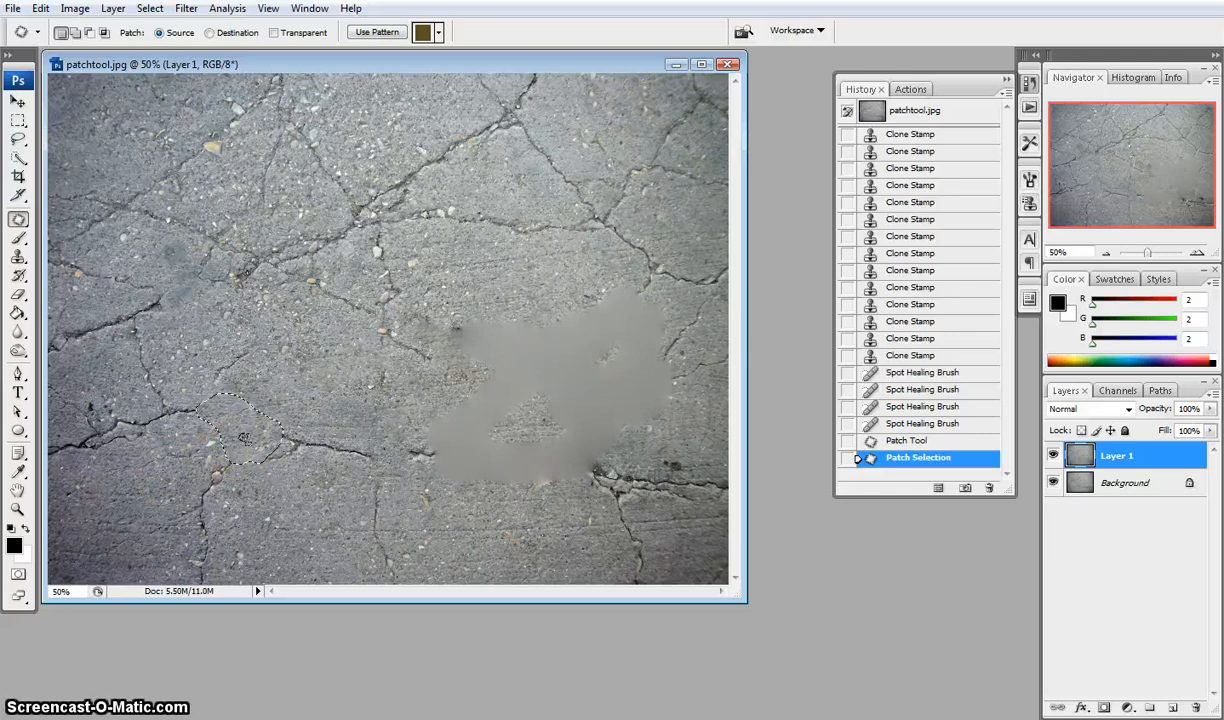
left_click_drag(243, 438, 244, 467)
left_click(243, 477)
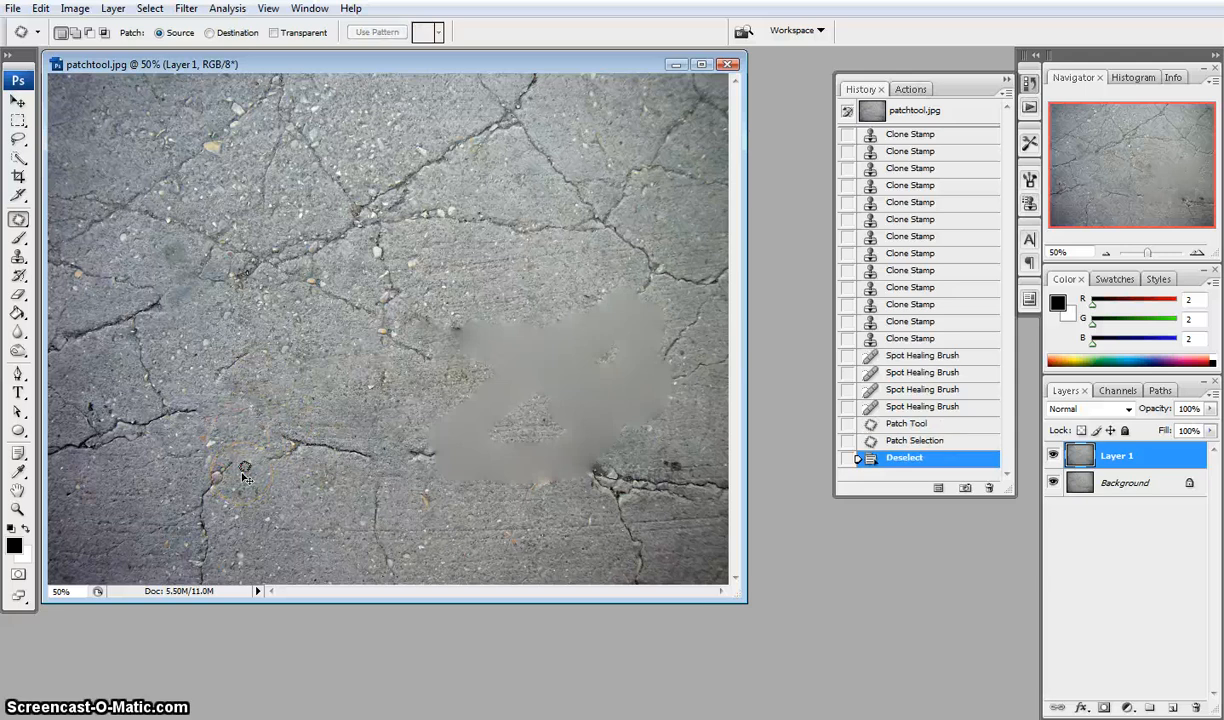
Outline a crack near the top edge with the Patch Tool and drag it onto nearby clean concrete
mouse_move(228, 395)
left_mouse_down()
mouse_move(203, 434)
mouse_move(273, 442)
left_mouse_up()
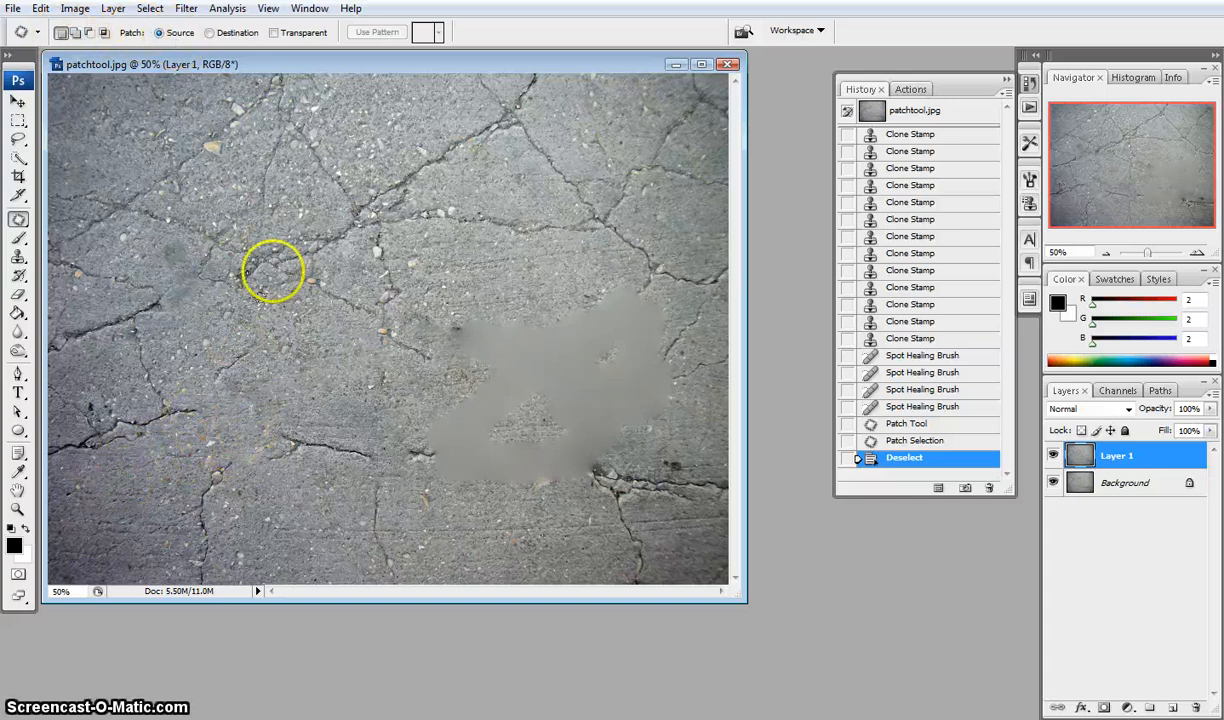
mouse_move(533, 107)
left_mouse_down()
mouse_move(489, 96)
mouse_move(478, 127)
mouse_move(525, 139)
mouse_move(541, 100)
mouse_move(529, 91)
mouse_move(527, 125)
mouse_move(449, 110)
left_mouse_up()
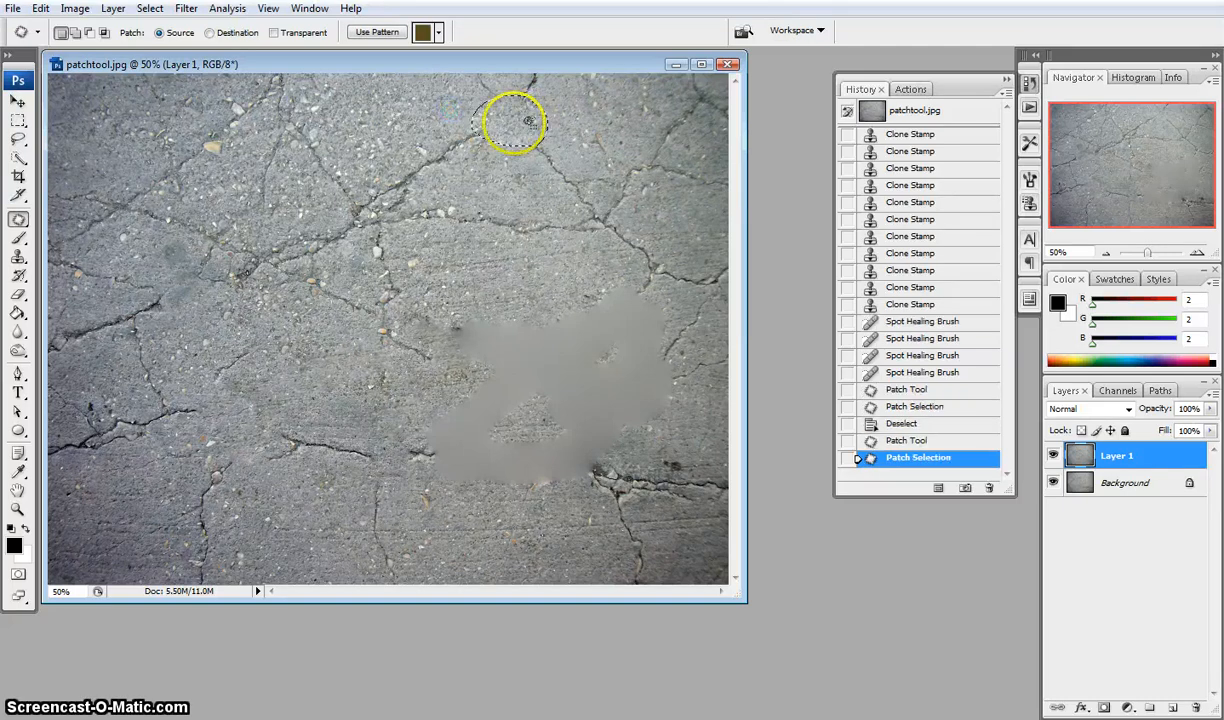